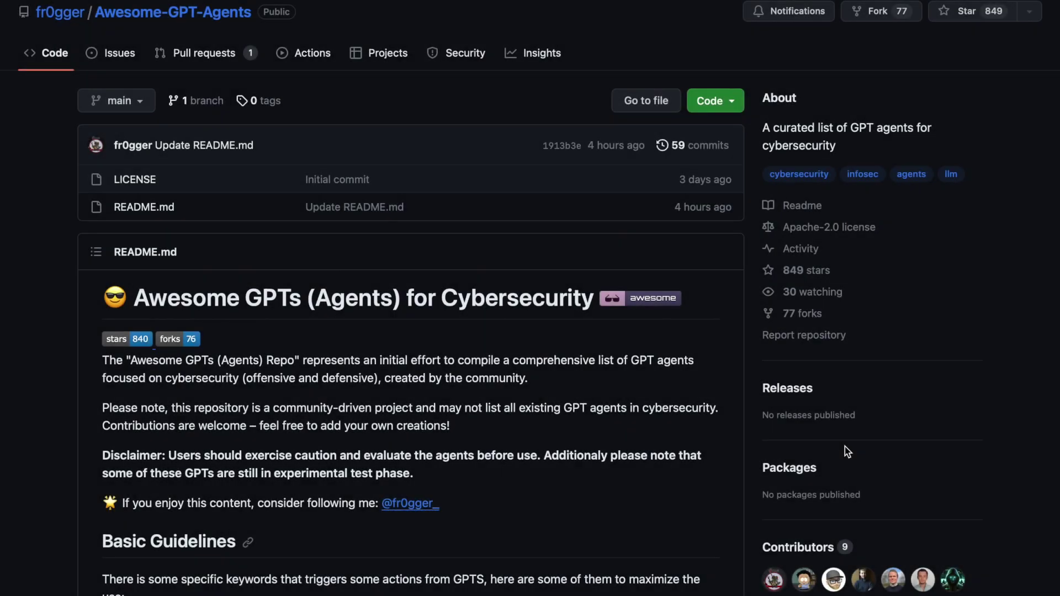
scroll(845, 446, "down", 3)
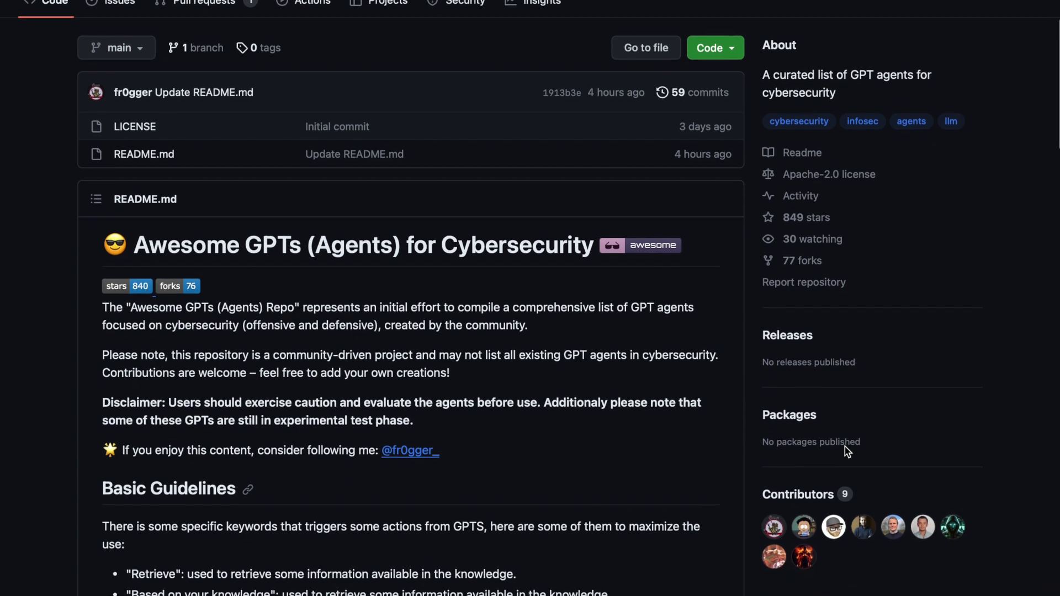
scroll(845, 447, "down", 1)
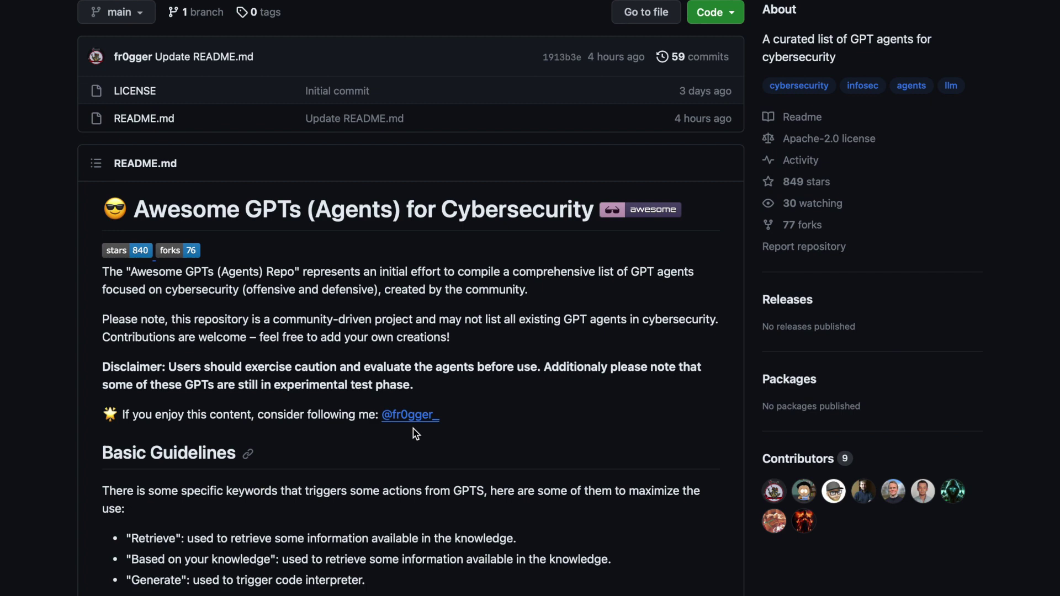
- Browse the Awesome GPTs for Cybersecurity README to the bottom and back up
scroll(416, 434, "down", 3)
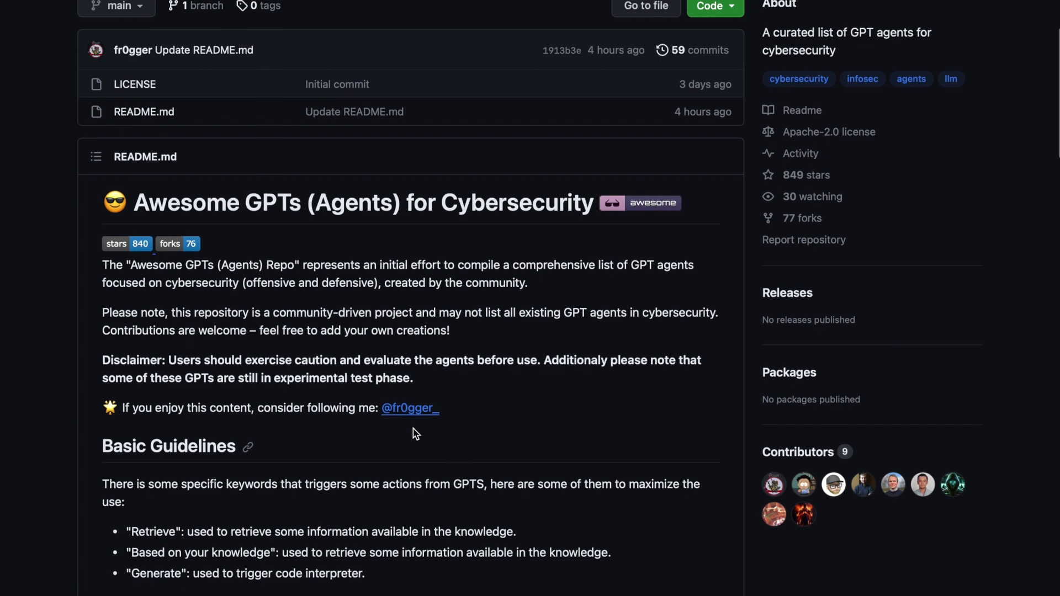
scroll(415, 434, "down", 5)
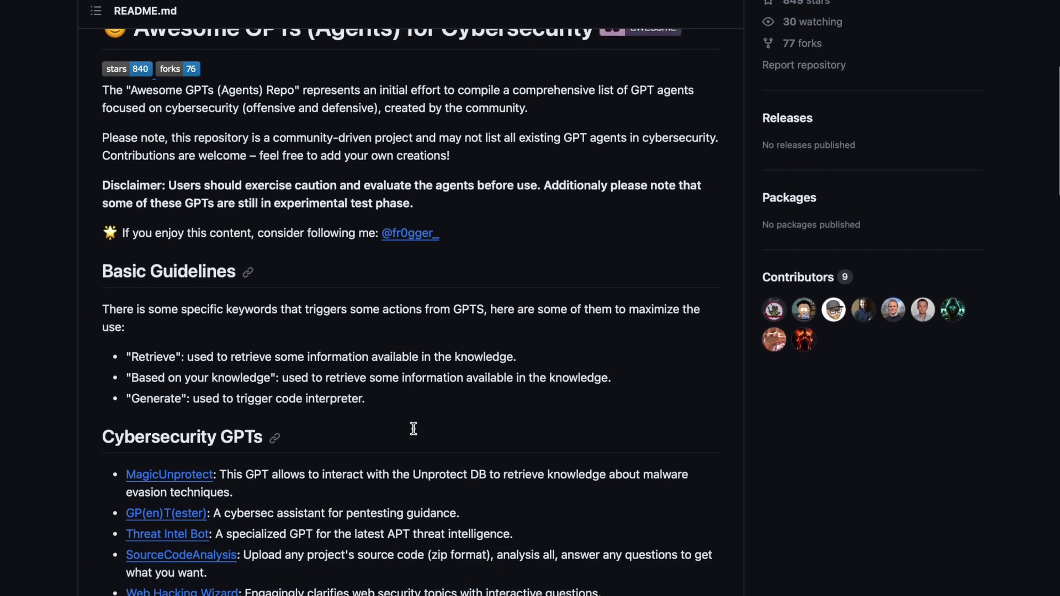
scroll(416, 434, "down", 3)
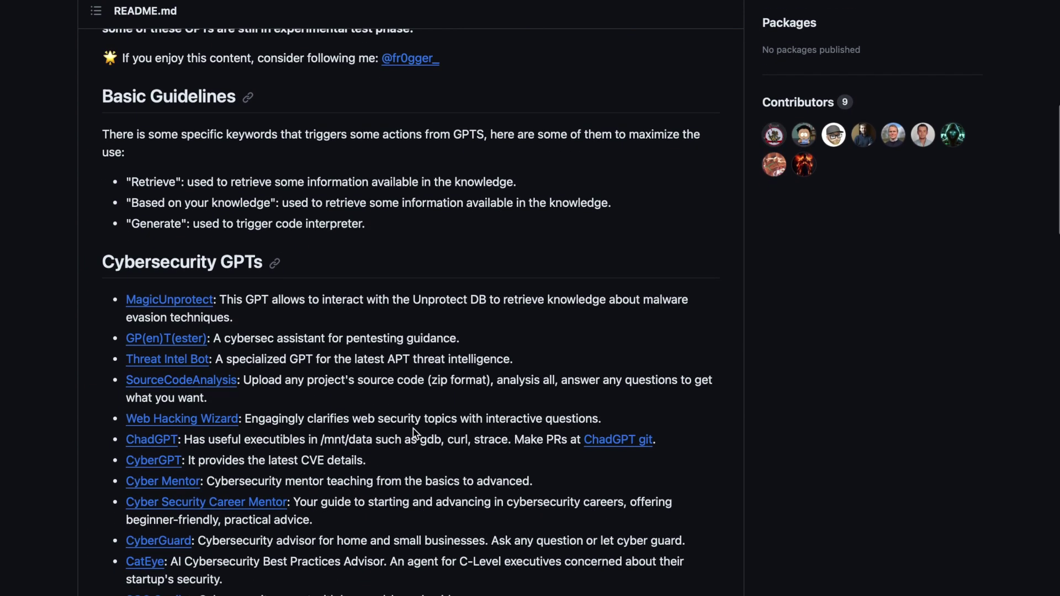
scroll(416, 434, "down", 1)
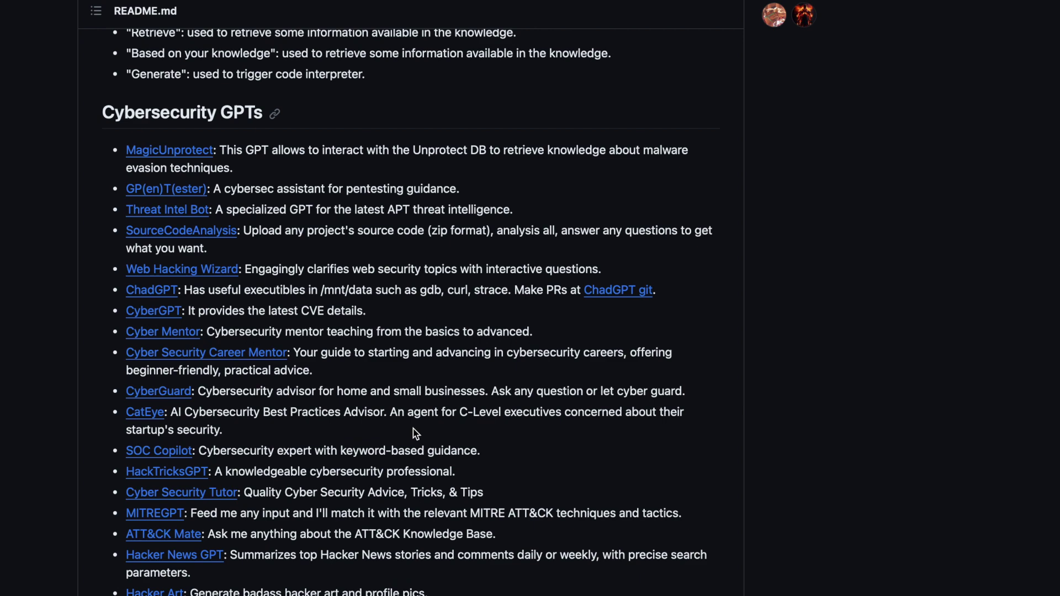
scroll(416, 434, "down", 2)
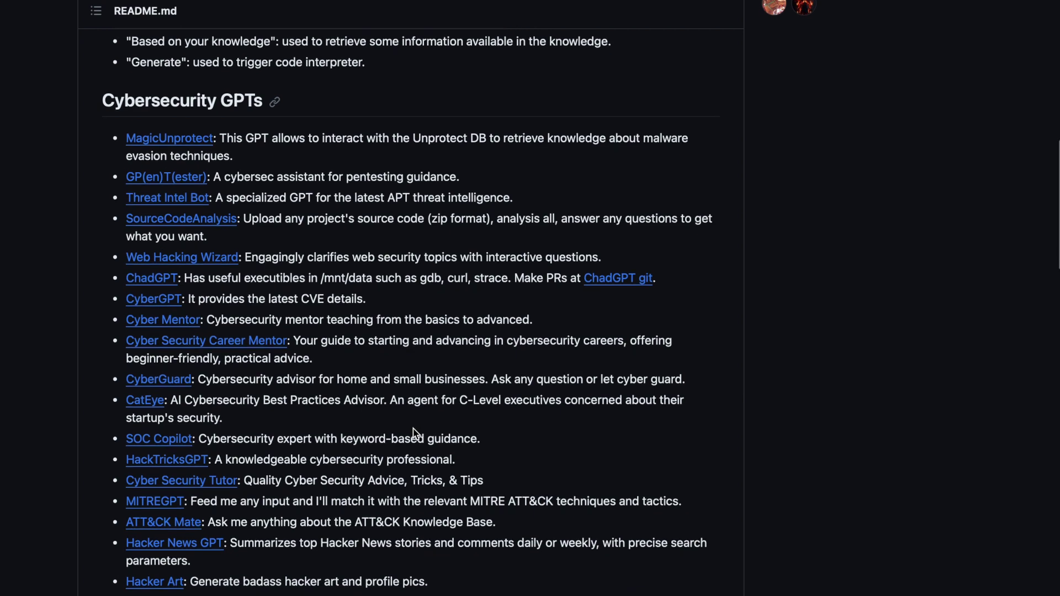
scroll(416, 434, "down", 1)
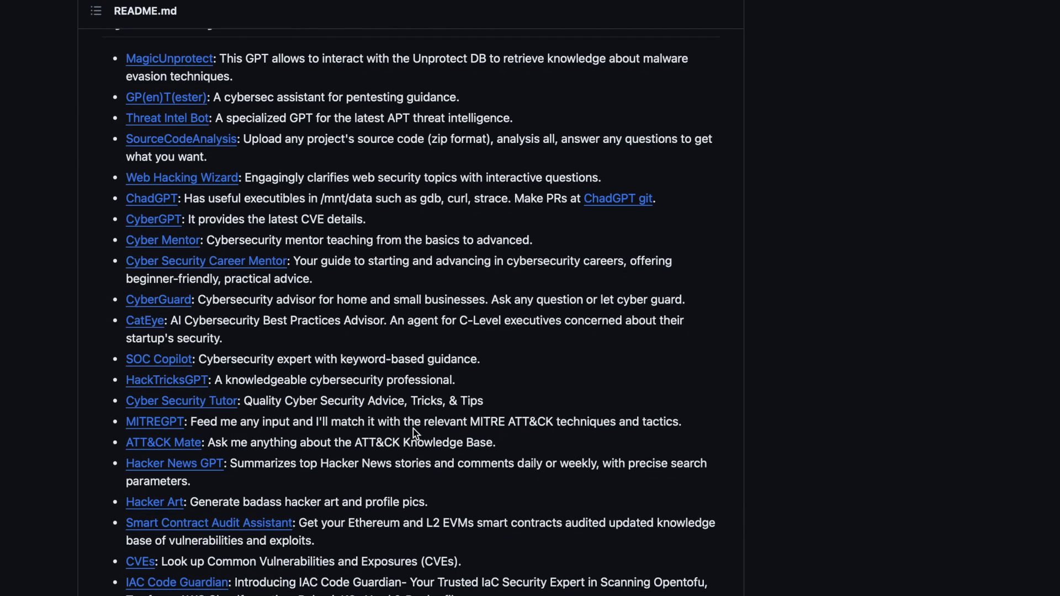
scroll(416, 434, "down", 3)
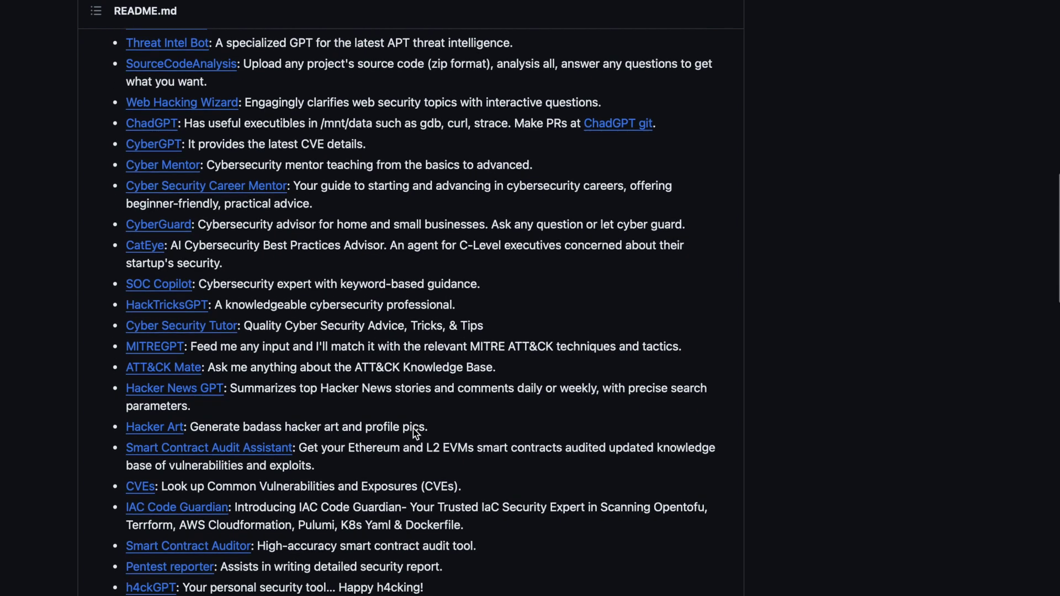
scroll(416, 435, "down", 3)
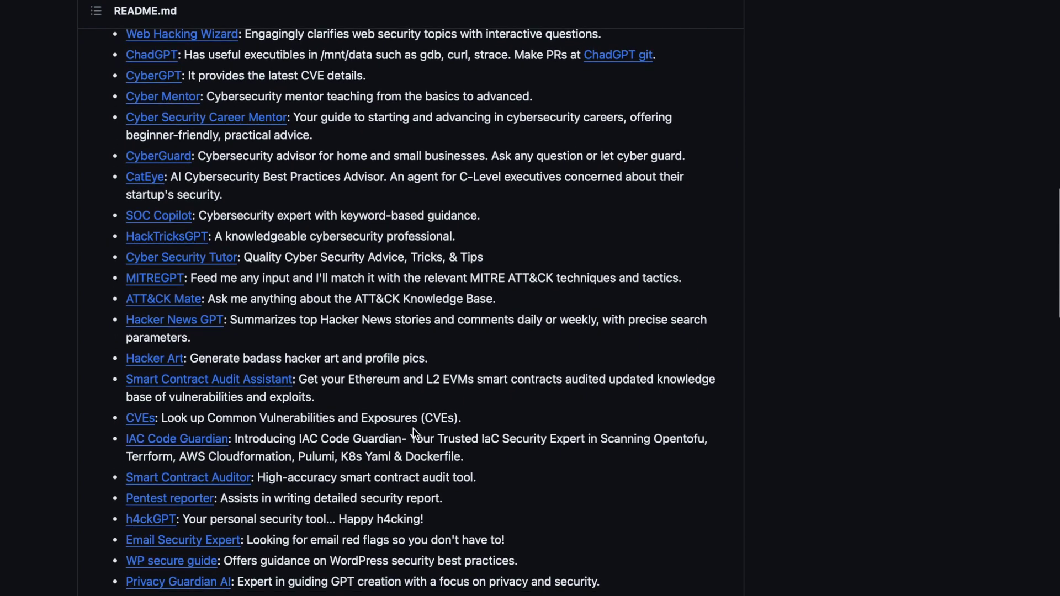
scroll(414, 433, "down", 3)
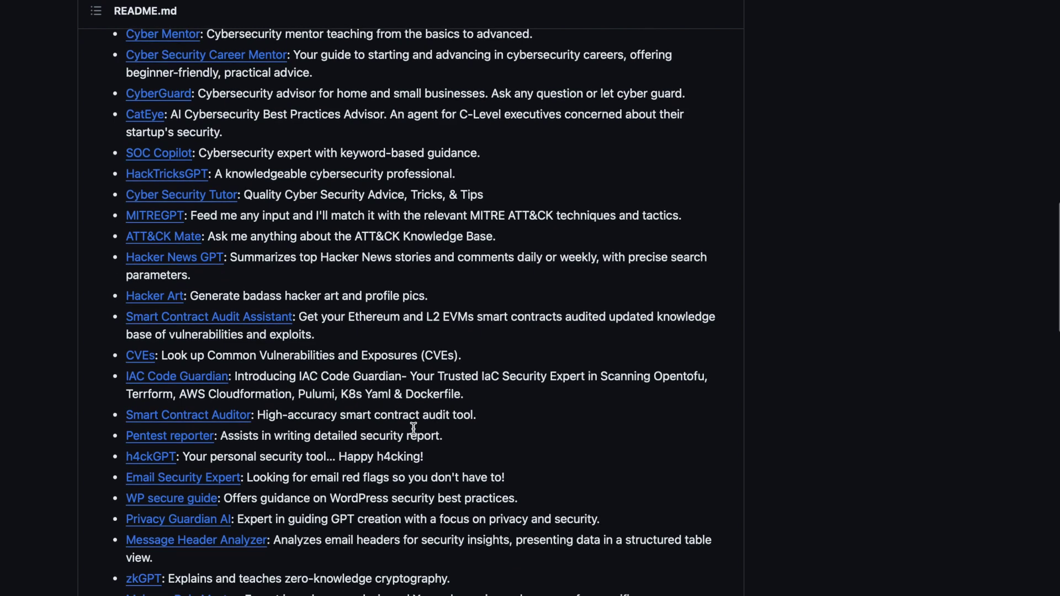
scroll(413, 428, "down", 4)
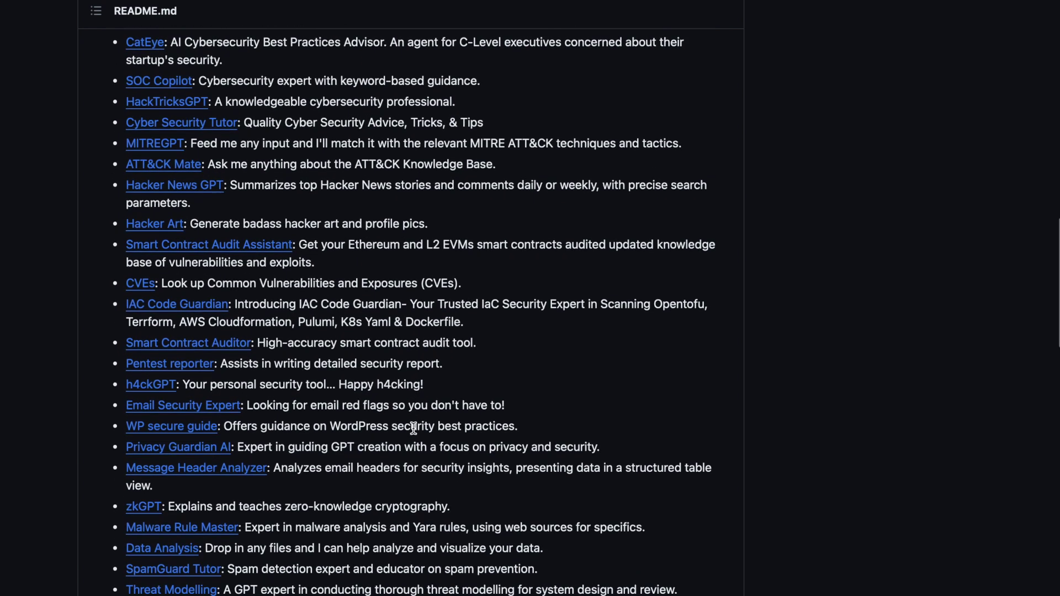
scroll(413, 429, "down", 2)
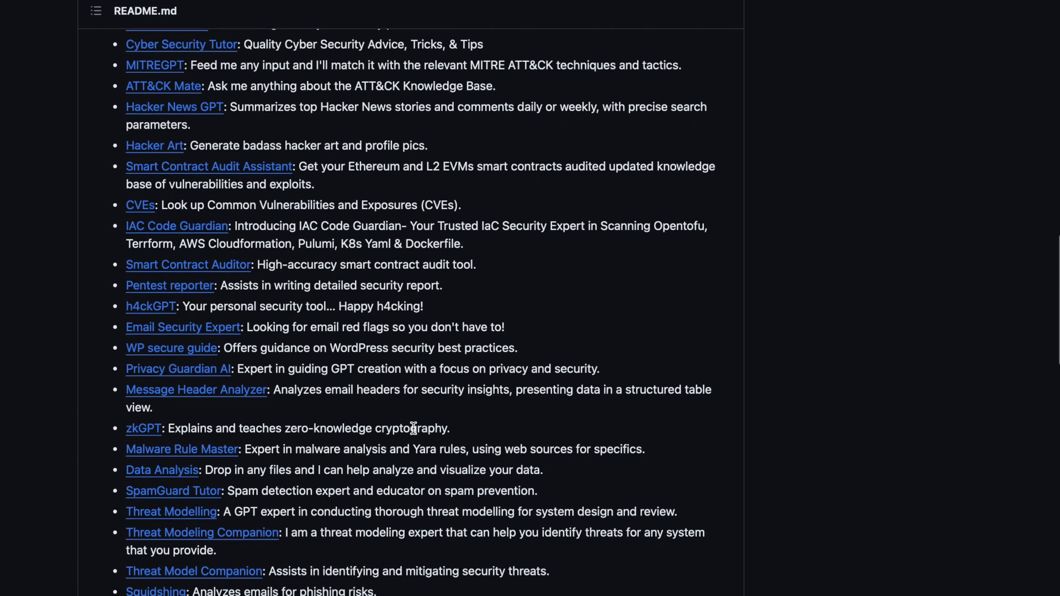
scroll(414, 428, "down", 4)
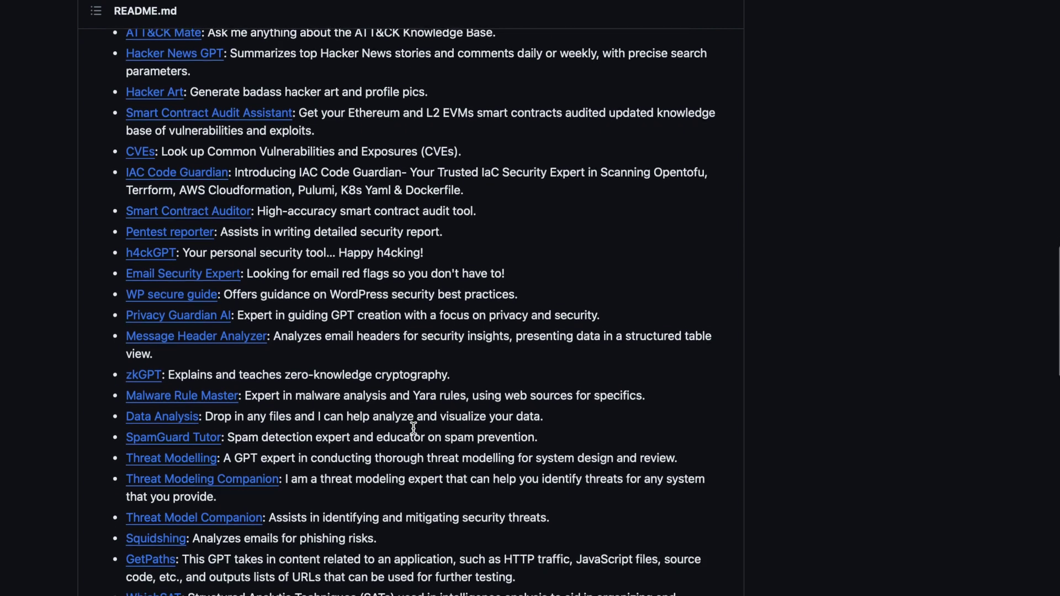
scroll(414, 429, "down", 3)
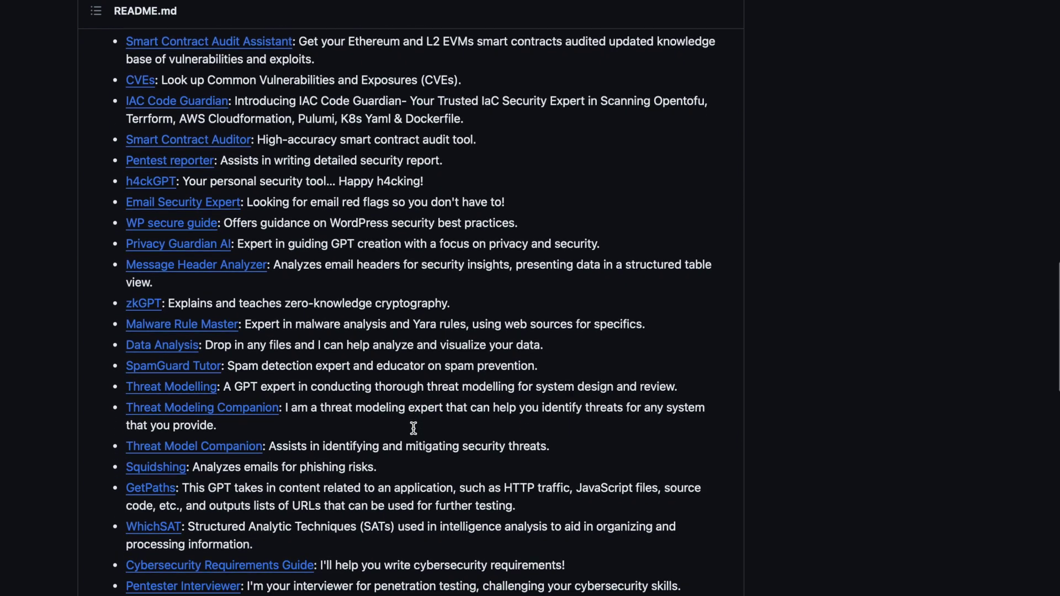
scroll(413, 429, "down", 3)
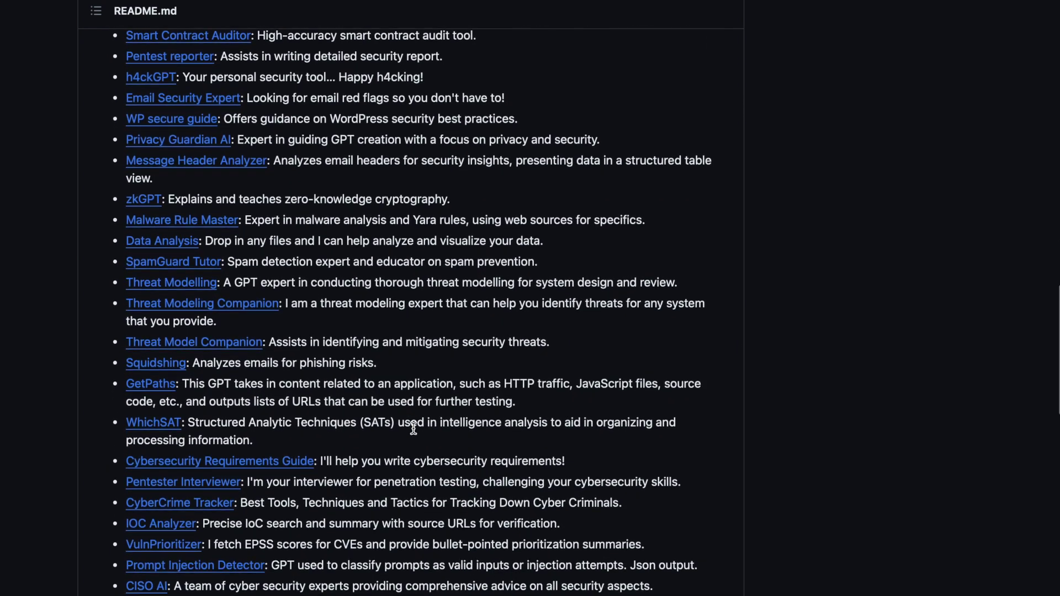
scroll(414, 428, "down", 4)
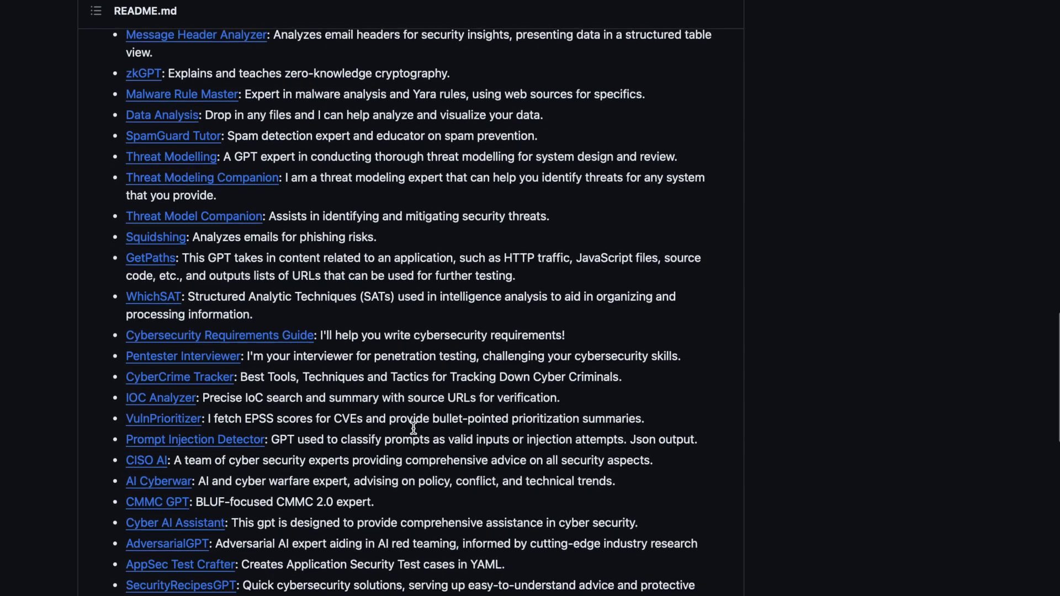
scroll(413, 428, "down", 3)
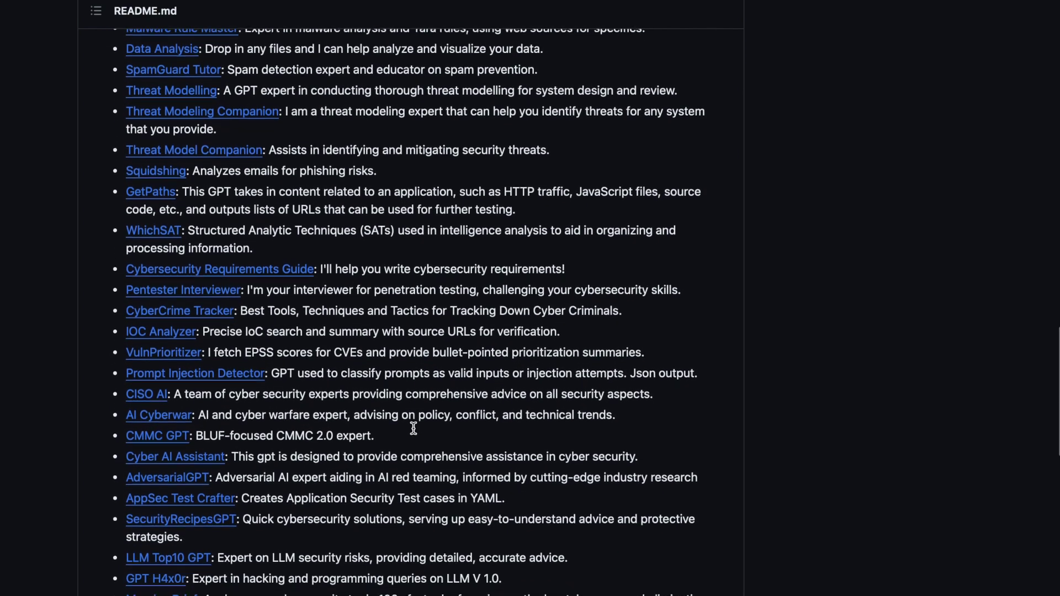
scroll(414, 428, "down", 3)
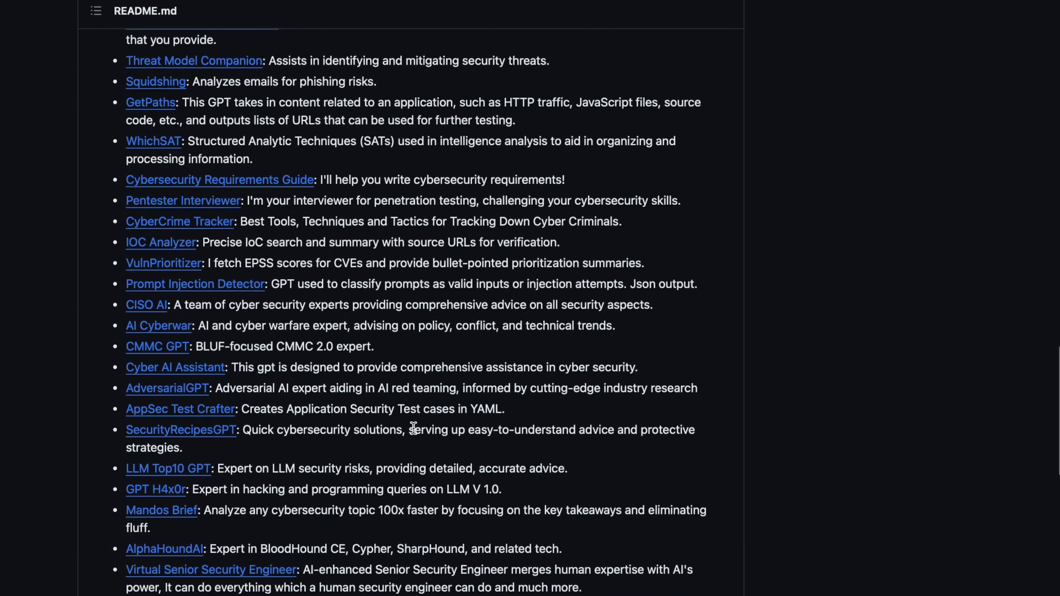
scroll(413, 428, "down", 3)
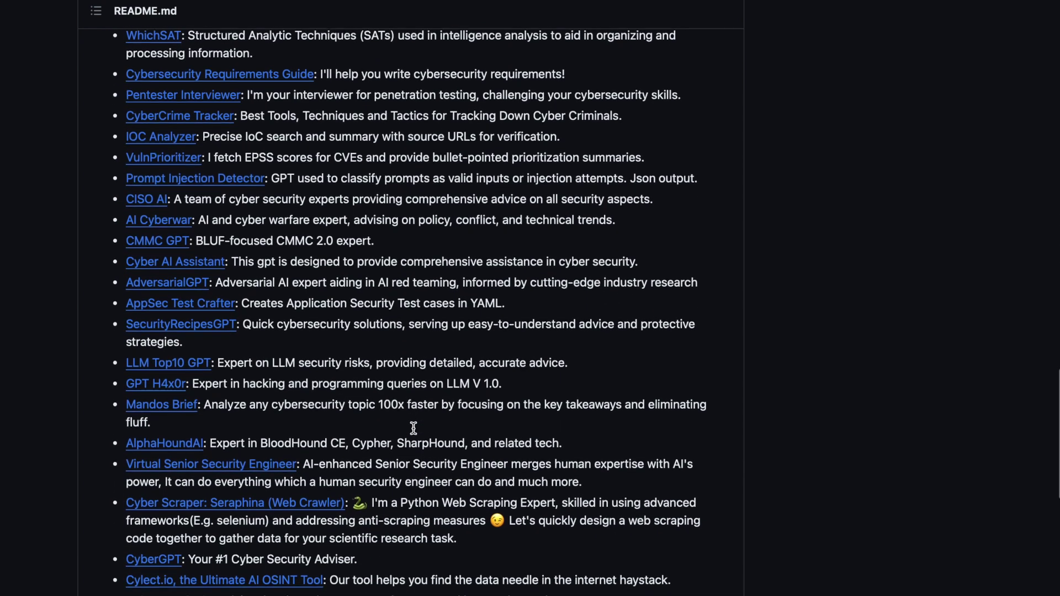
scroll(415, 433, "down", 3)
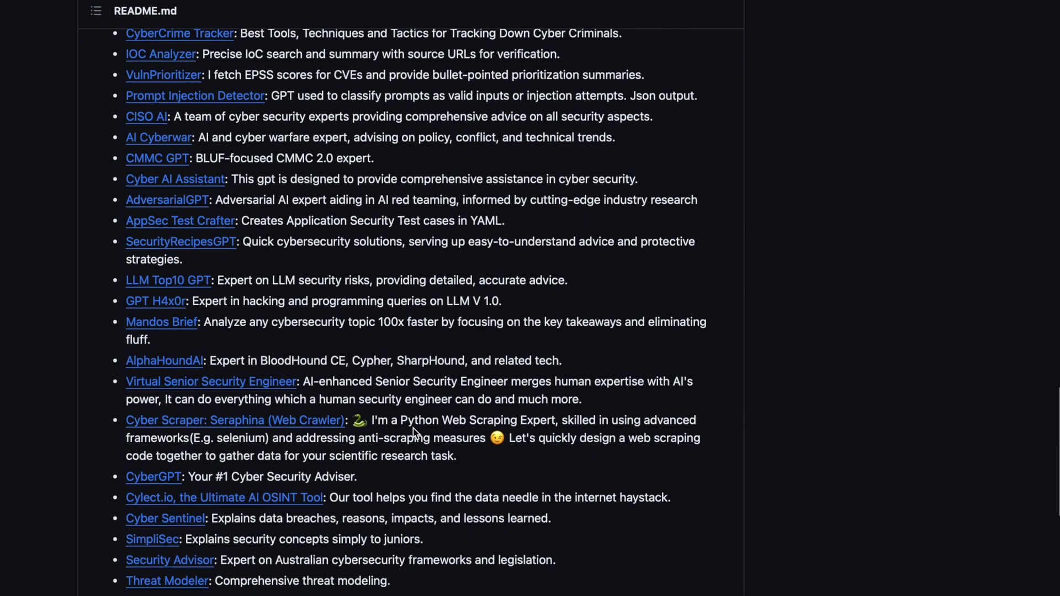
scroll(414, 432, "down", 4)
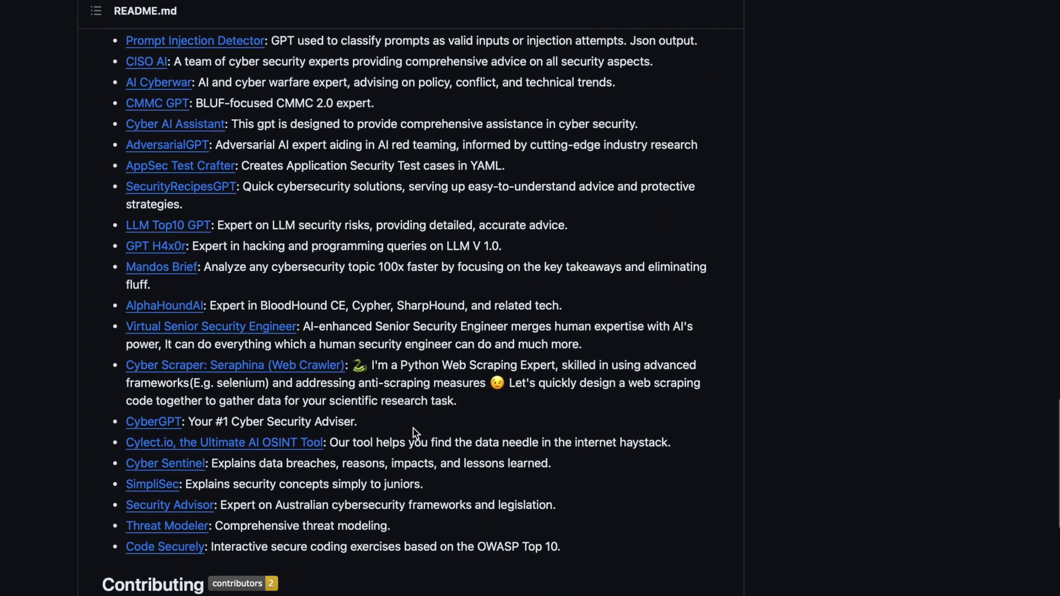
scroll(416, 433, "down", 2)
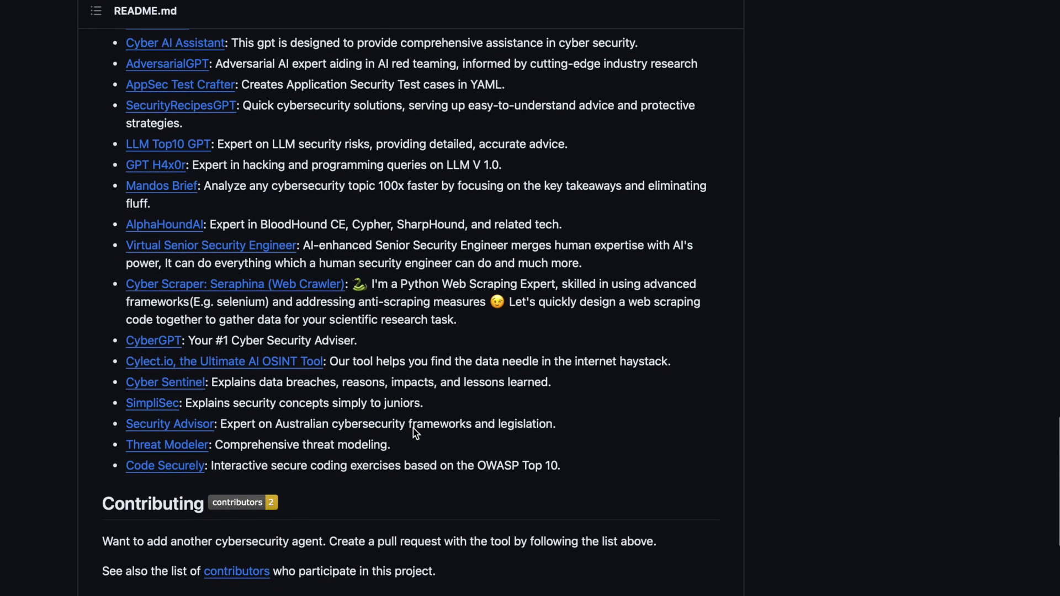
scroll(414, 431, "down", 2)
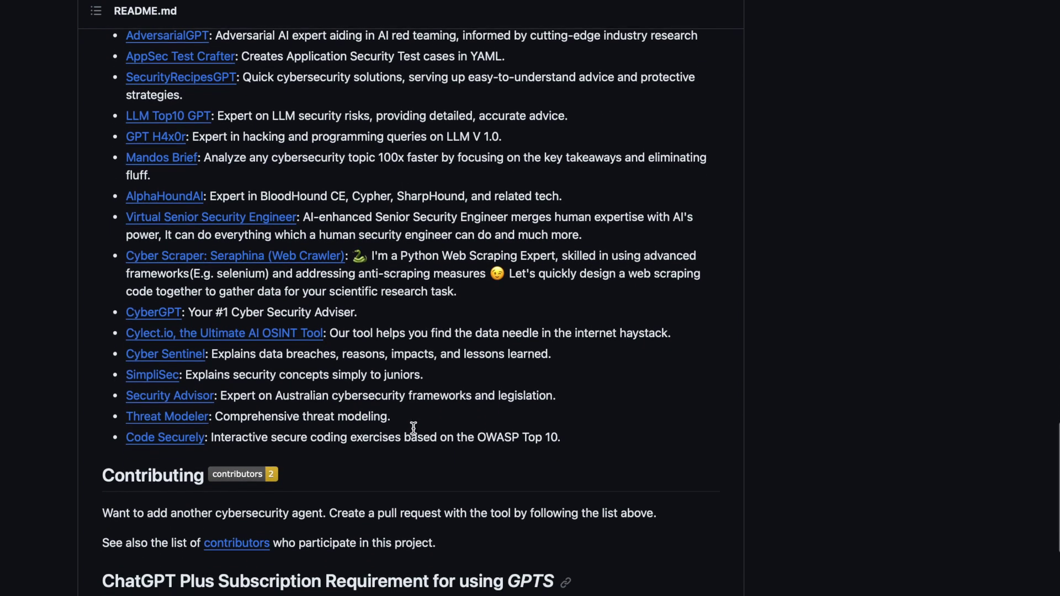
scroll(415, 434, "down", 3)
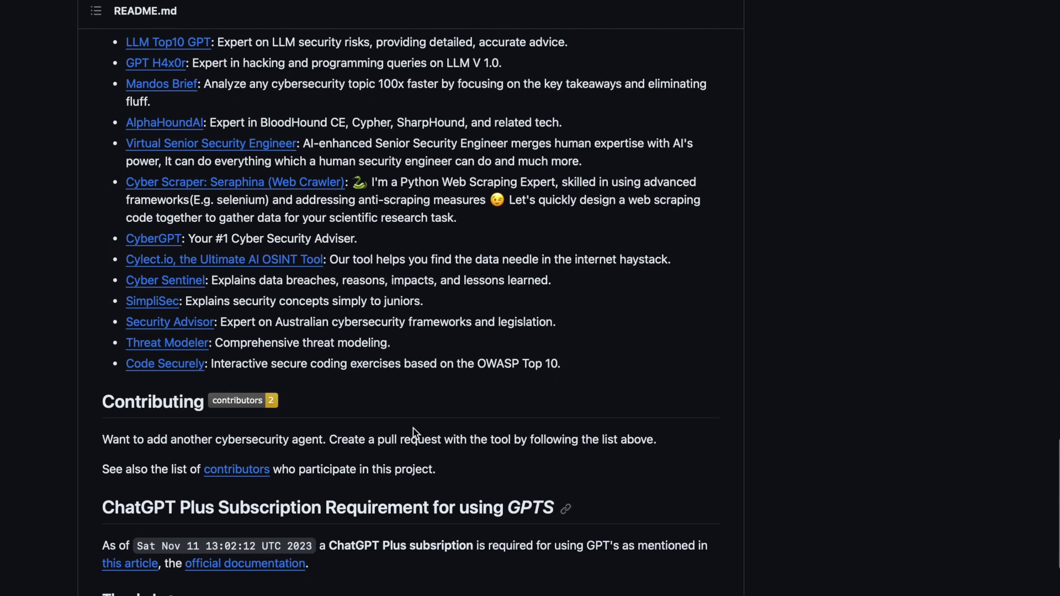
scroll(416, 433, "down", 1)
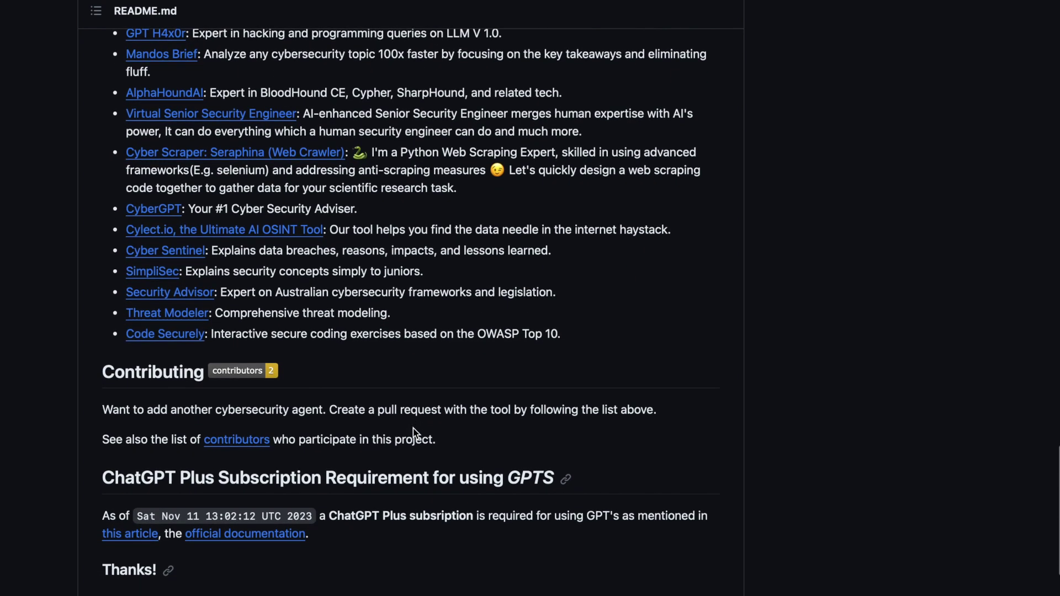
scroll(415, 433, "up", 20)
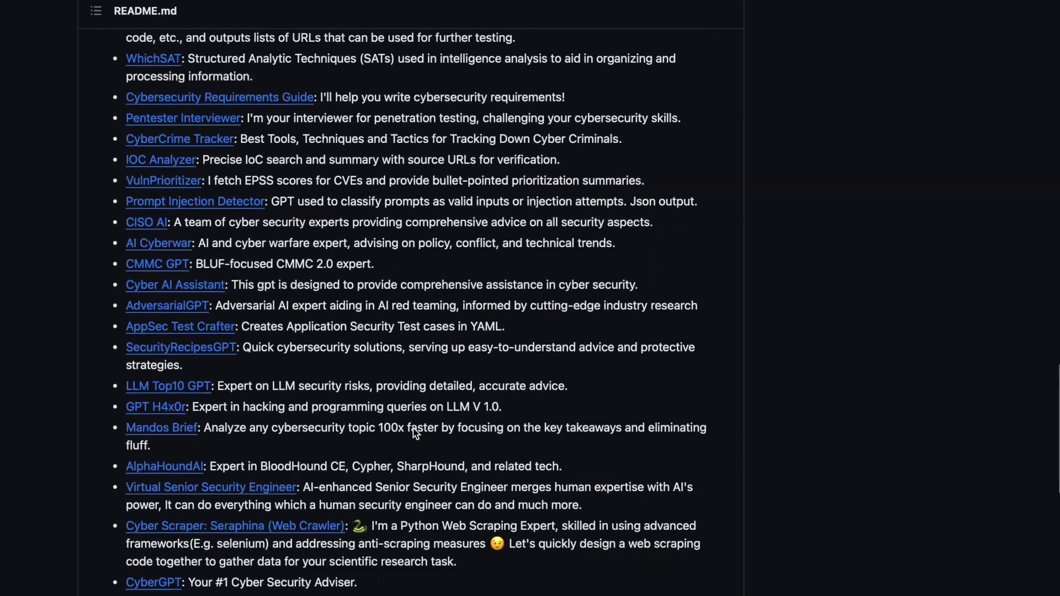
scroll(415, 432, "up", 20)
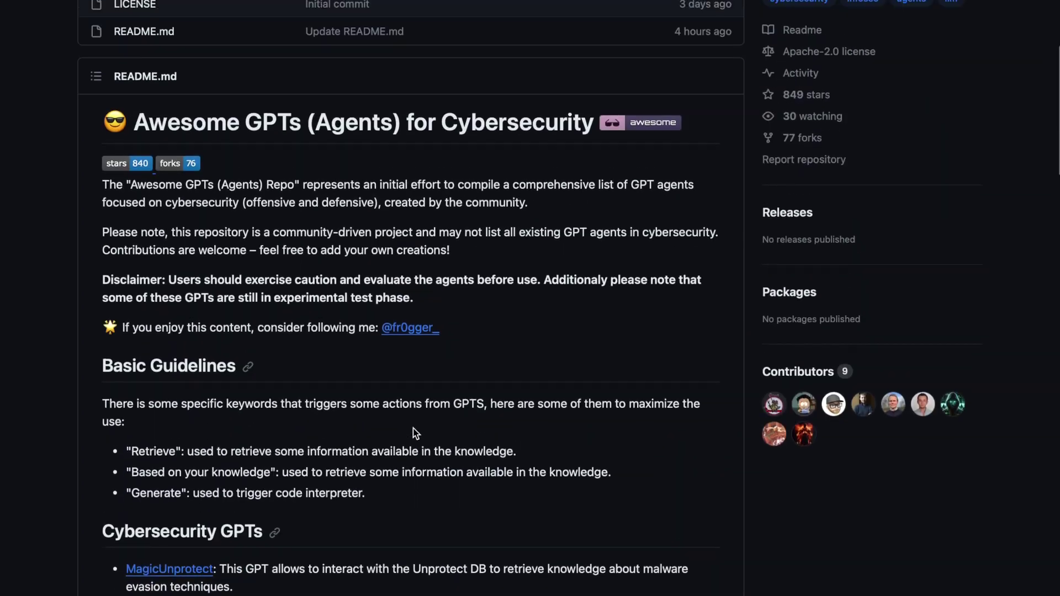
scroll(413, 428, "up", 5)
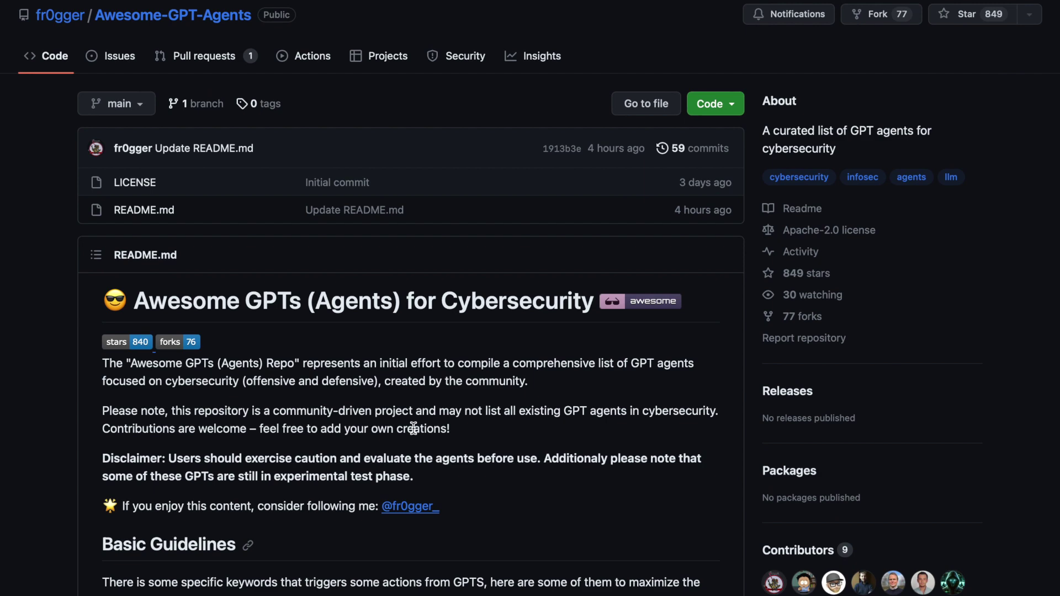
- Open the Threat Intel Bot entry in the Cybersecurity GPTs section
scroll(407, 251, "down", 5)
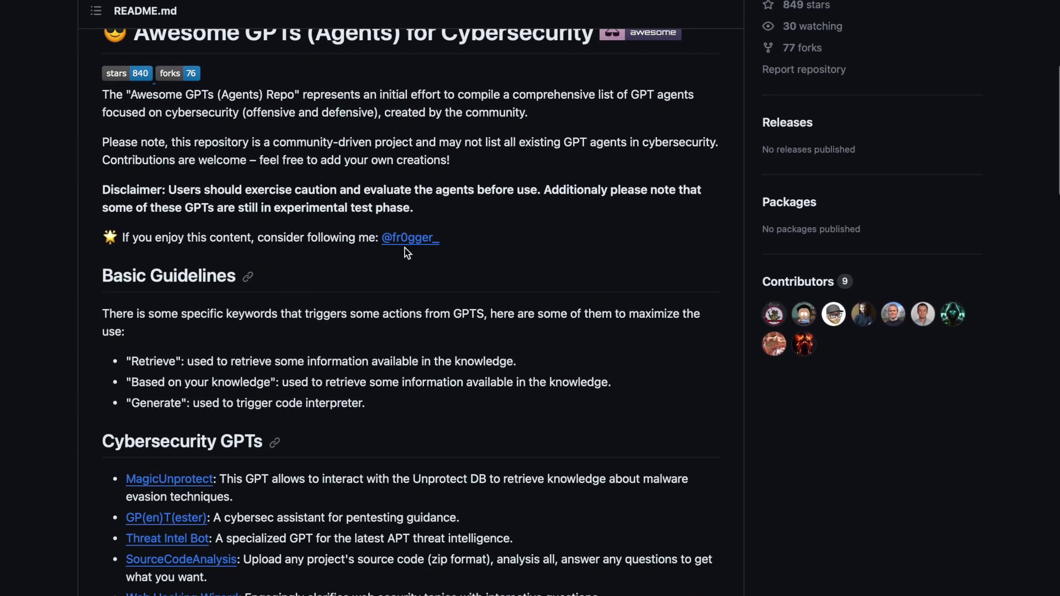
scroll(407, 249, "down", 3)
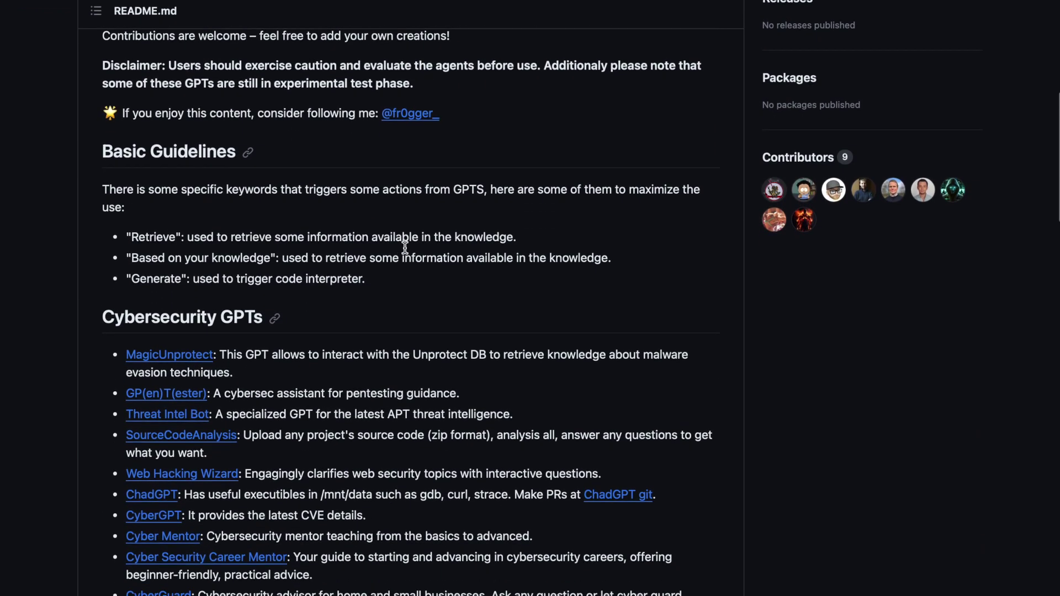
left_click(197, 415)
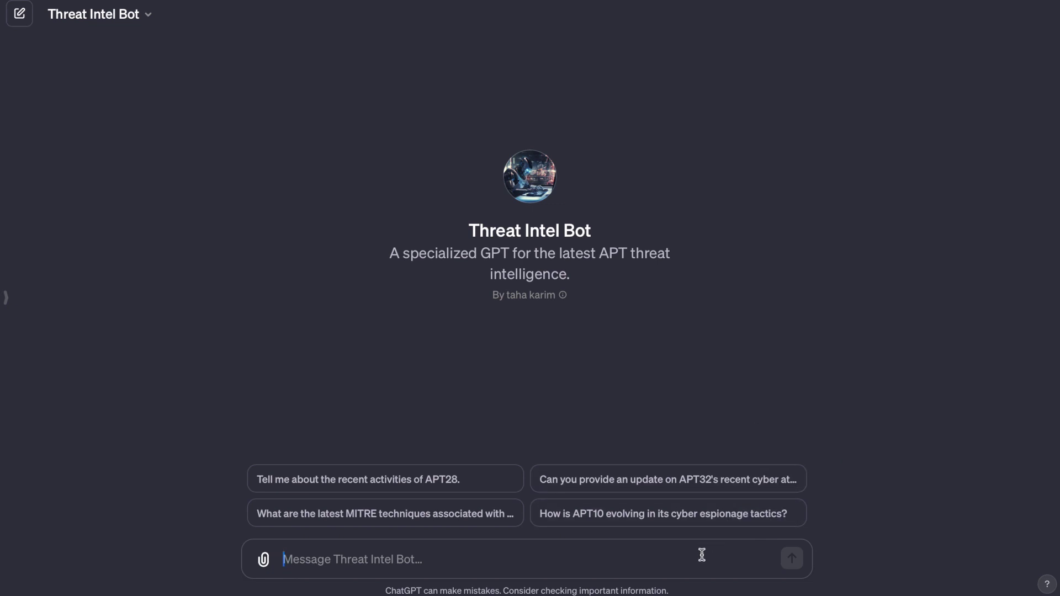
- Paste the question asking for the latest known IOCs from the cl0P MOVEit attack
type("Tell me the latest known IOC’s from the MOVEit attack by cl0P")
- Send the MOVEit IOC question, then paste a question about Hunters International ransomware's threat actors
left_click(792, 559)
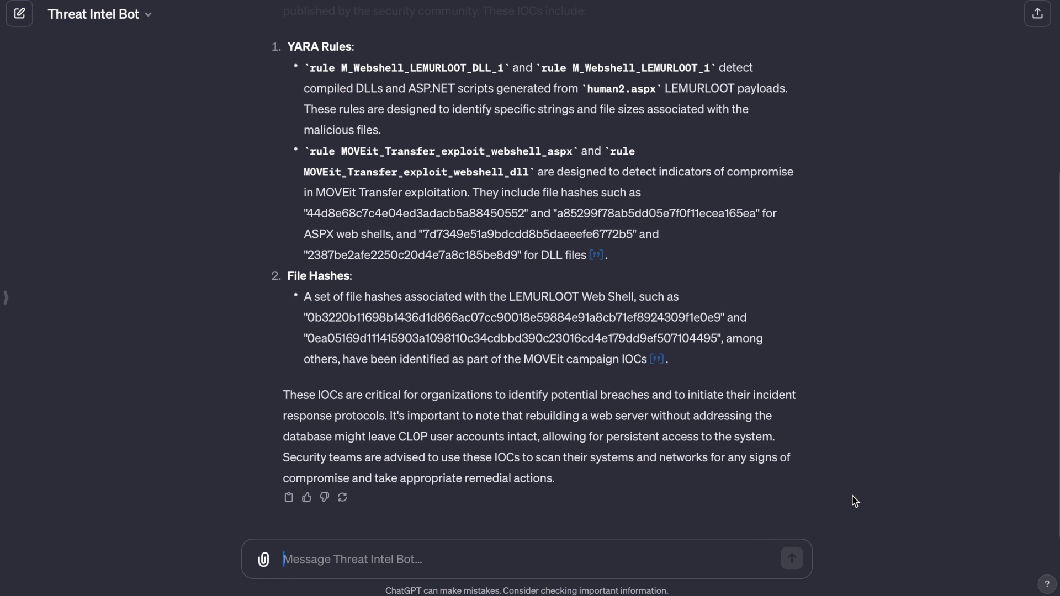
type("Tell me about the threat actors behind a new ransomware group called Hunters International")
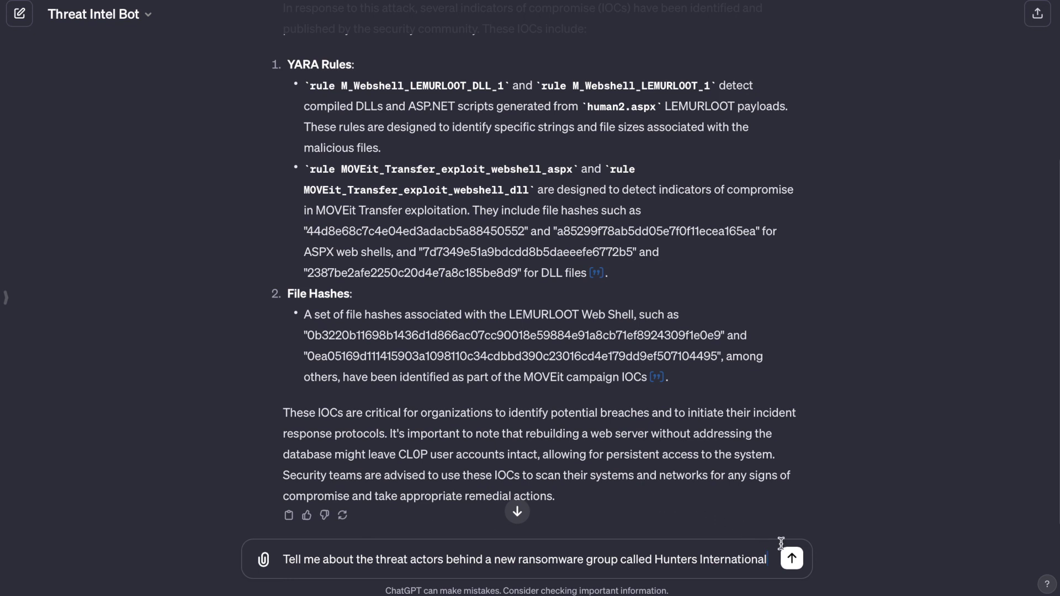
- Send the Hunters International question, then paste the Apple iOS 17 CVE question into CyberGPT
left_click(792, 559)
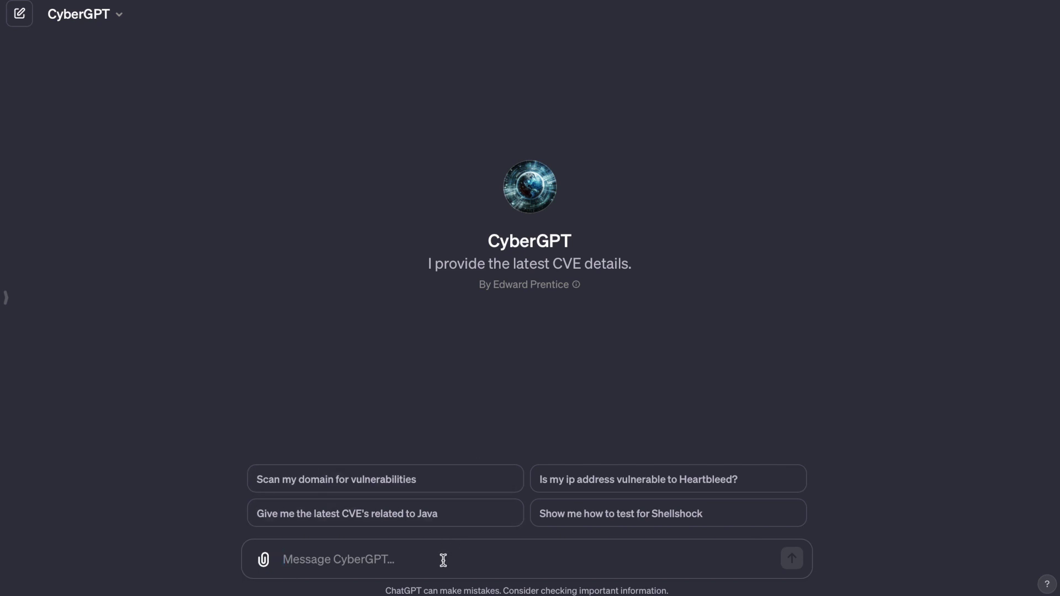
type("* Give me the latest CVE's related to Apple iOS 17")
- Remove the stray leading asterisk from the iOS 17 CVE prompt and send it to CyberGPT
left_click(290, 559)
key("BackSpace")
key("BackSpace")
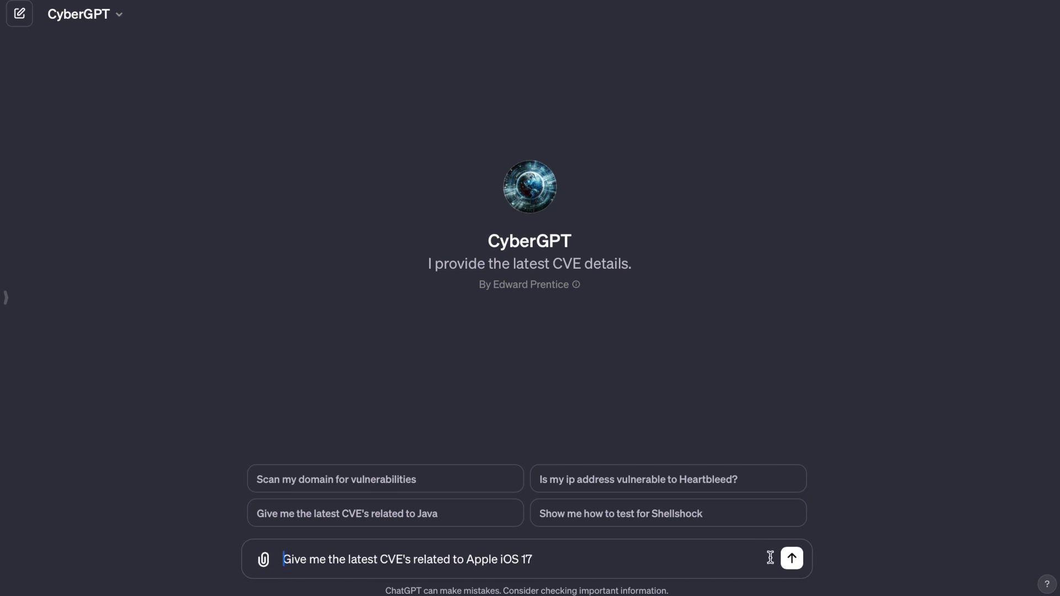
left_click(791, 559)
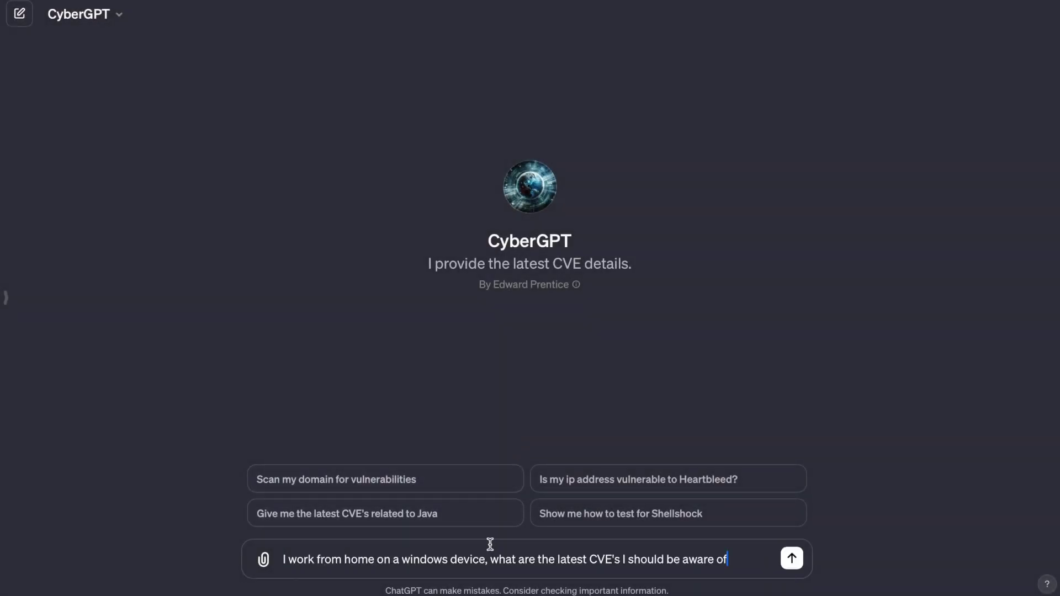
- Send CyberGPT the question about the latest CVEs for a home Windows device
left_click(792, 559)
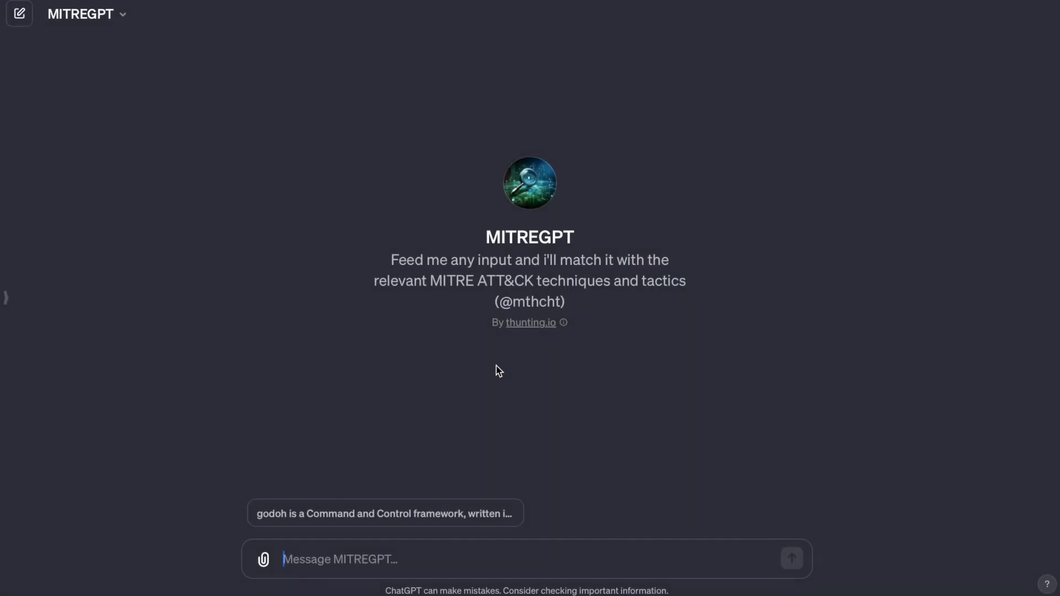
- Paste the Zoom phishing campaign prompt, strip the leading '* ' and blank line, and send it
type("* Im currently being targeting by a zoom phishing campaign, map this to mitre")
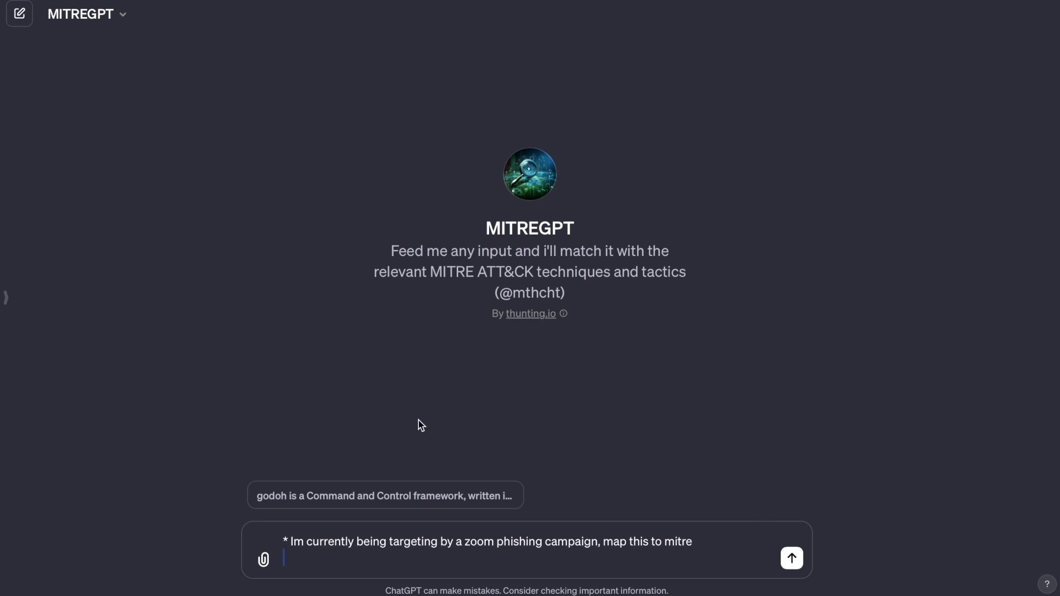
left_click(289, 540)
key("BackSpace")
key("BackSpace")
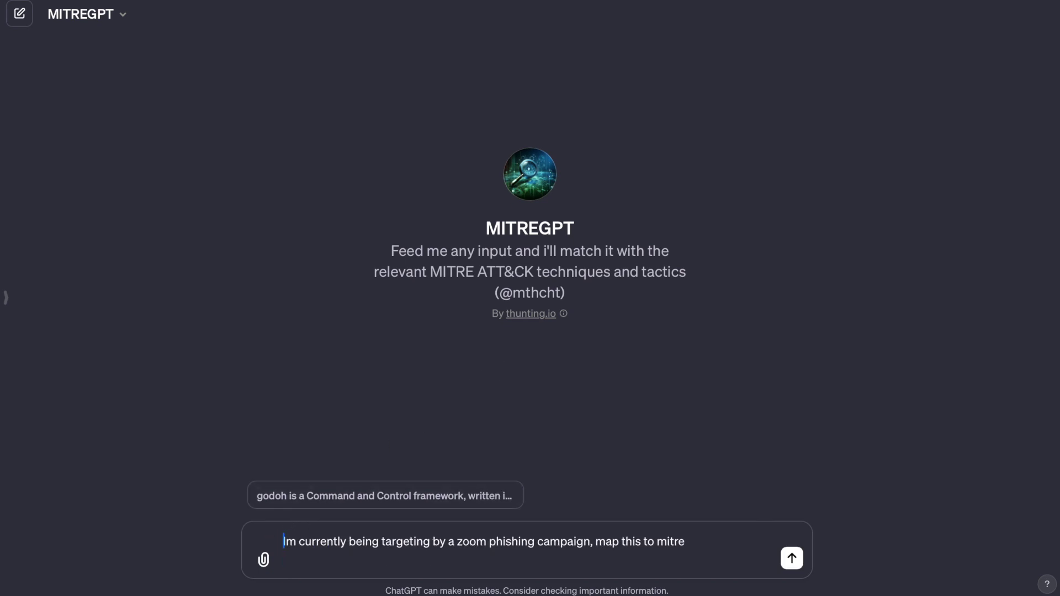
left_click(291, 567)
key("BackSpace")
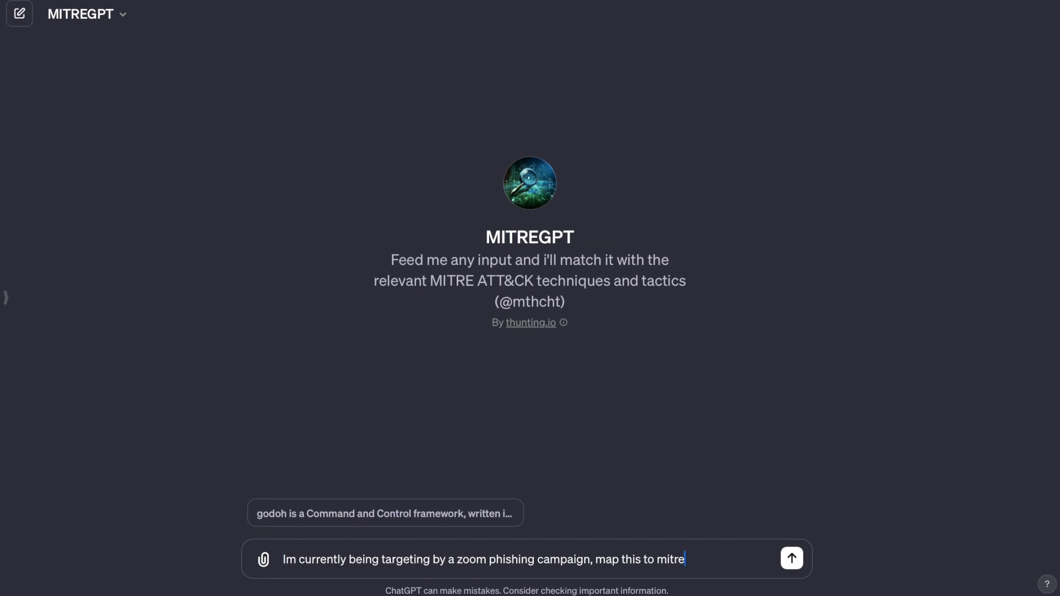
key("Return")
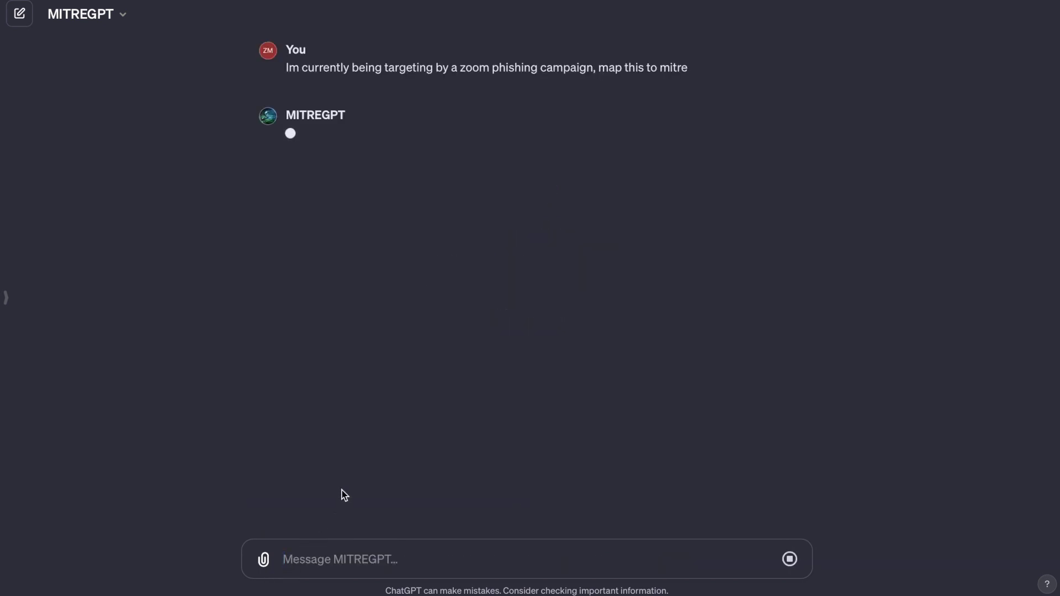